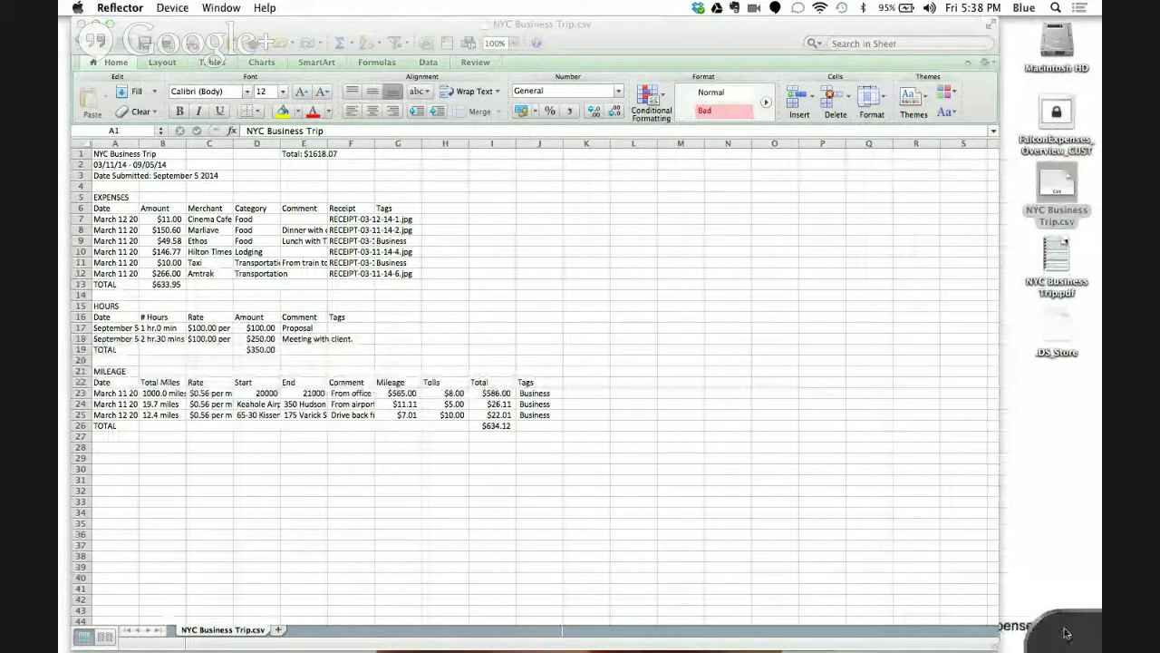
Switch to the NYC Business Trip.csv spreadsheet in Excel, enlarge its view to 125%, and reposition its window.
left_click(997, 544)
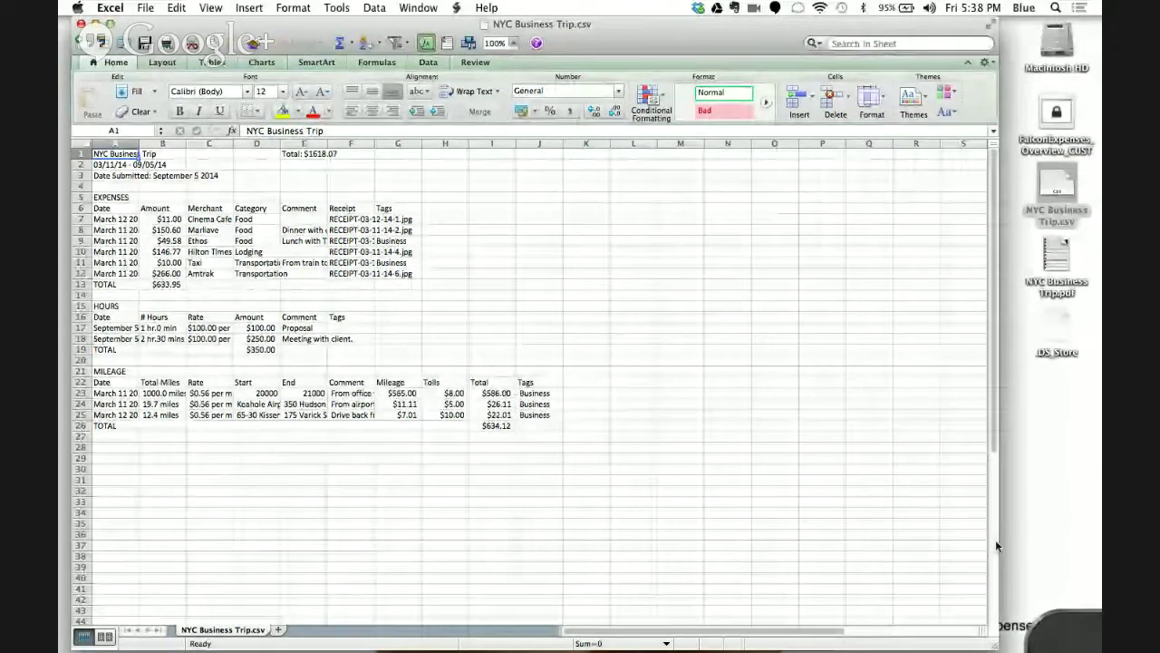
scroll(995, 539, "down", 15)
scroll(701, 551, "up", 14)
scroll(701, 557, "up", 15)
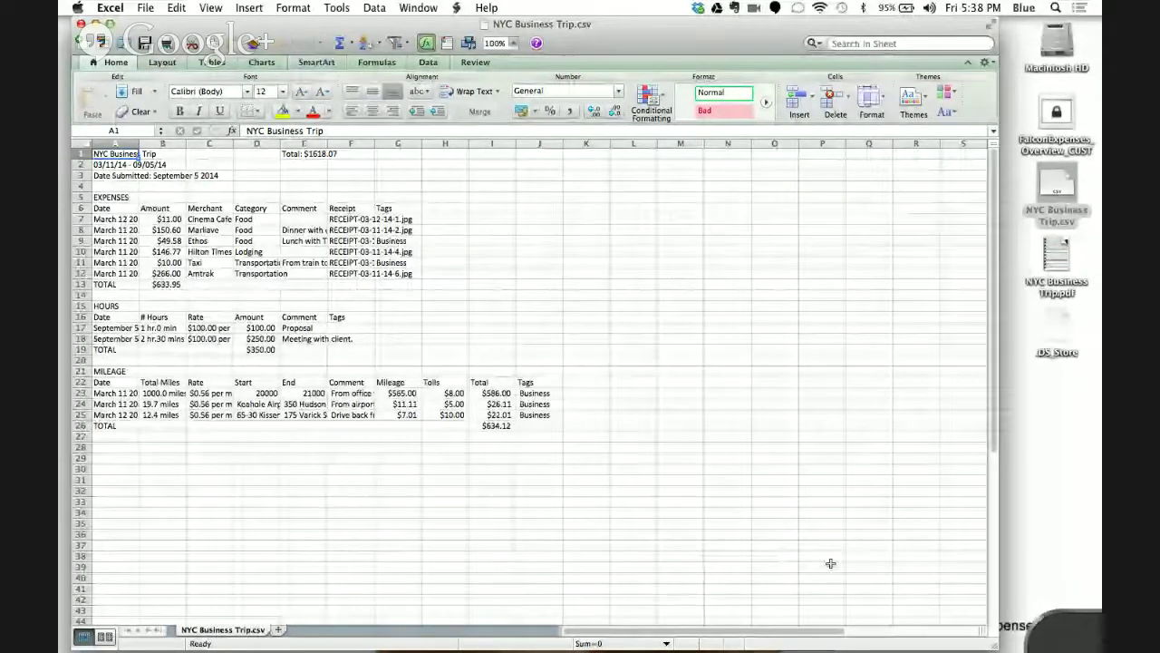
left_click_drag(746, 37, 771, 25)
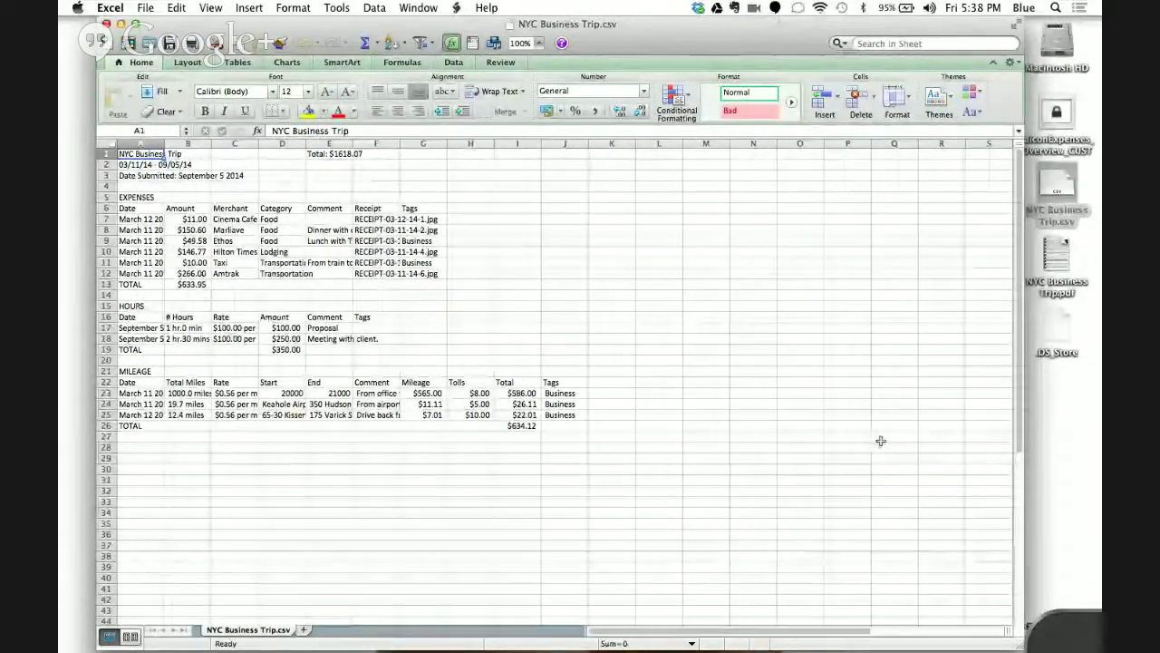
left_click(538, 43)
left_click(537, 87)
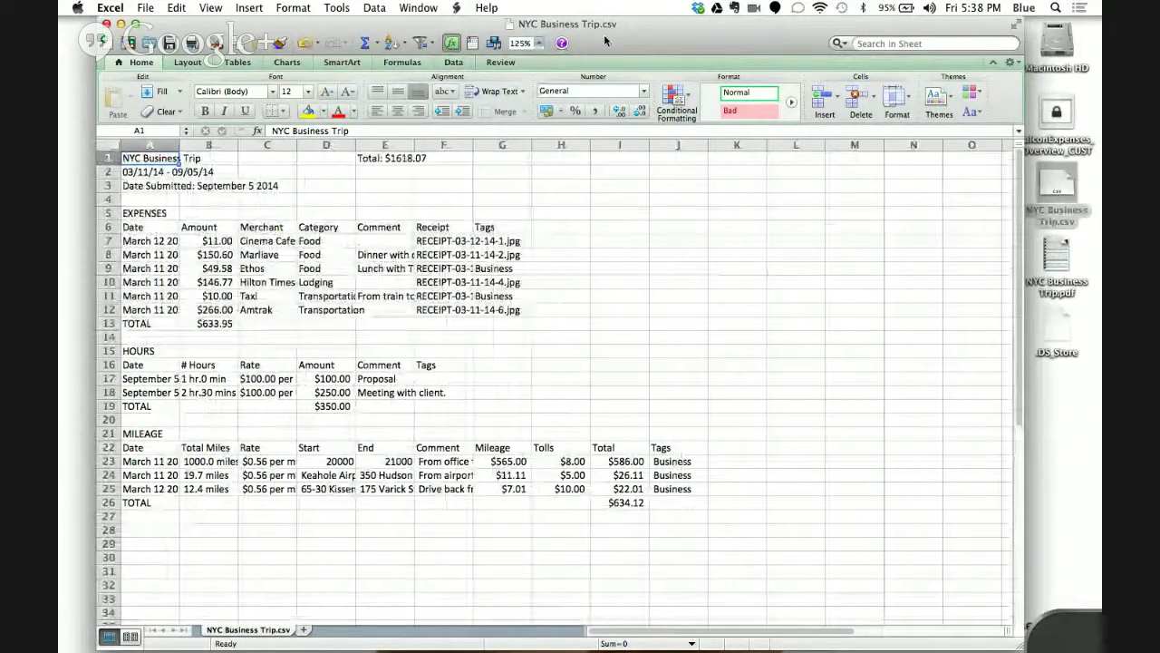
left_click_drag(605, 41, 650, 41)
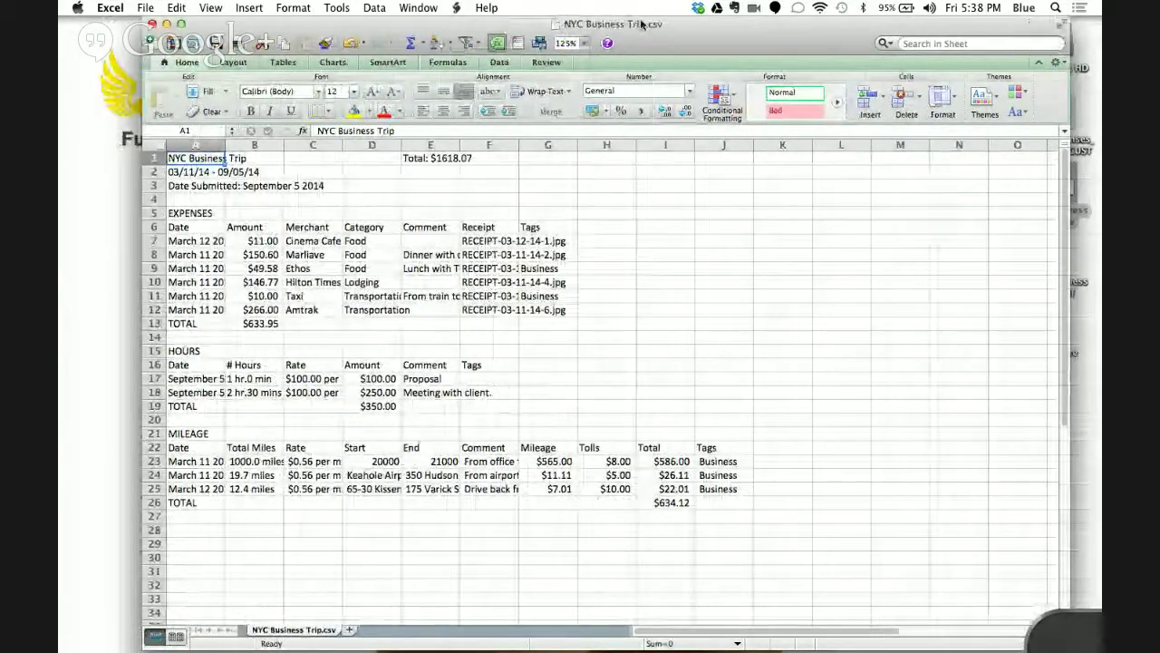
Widen columns A, C, D, E and F so the dates, merchants, addresses, comments and receipt names fit.
left_click(644, 265)
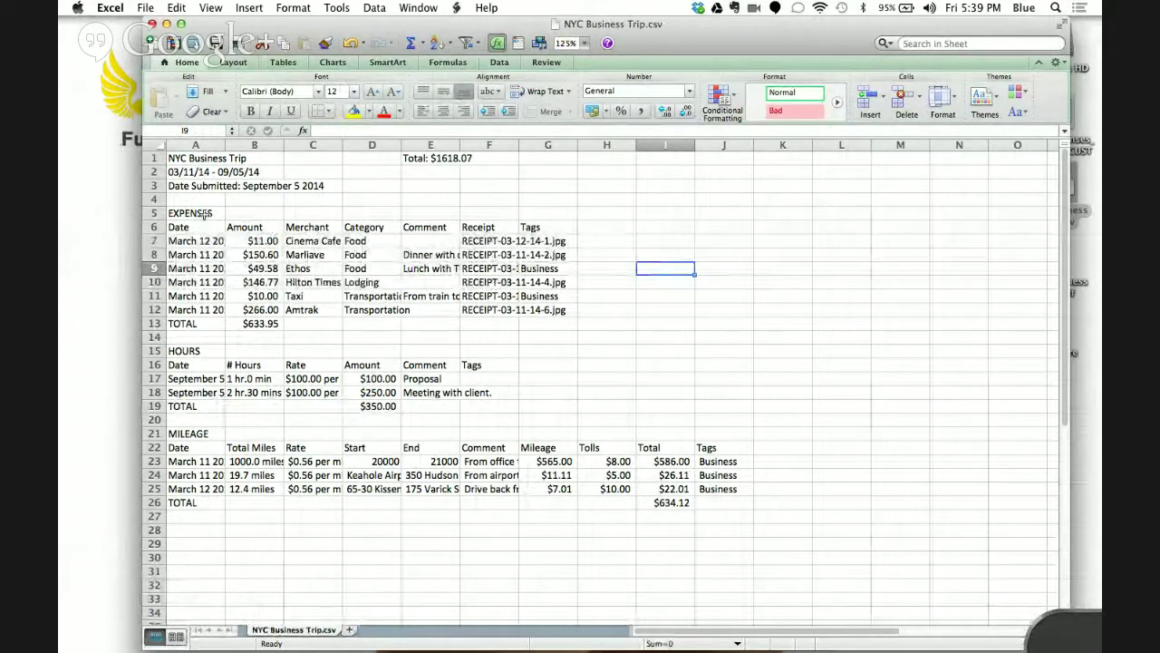
left_click_drag(224, 145, 249, 144)
left_click_drag(542, 145, 631, 142)
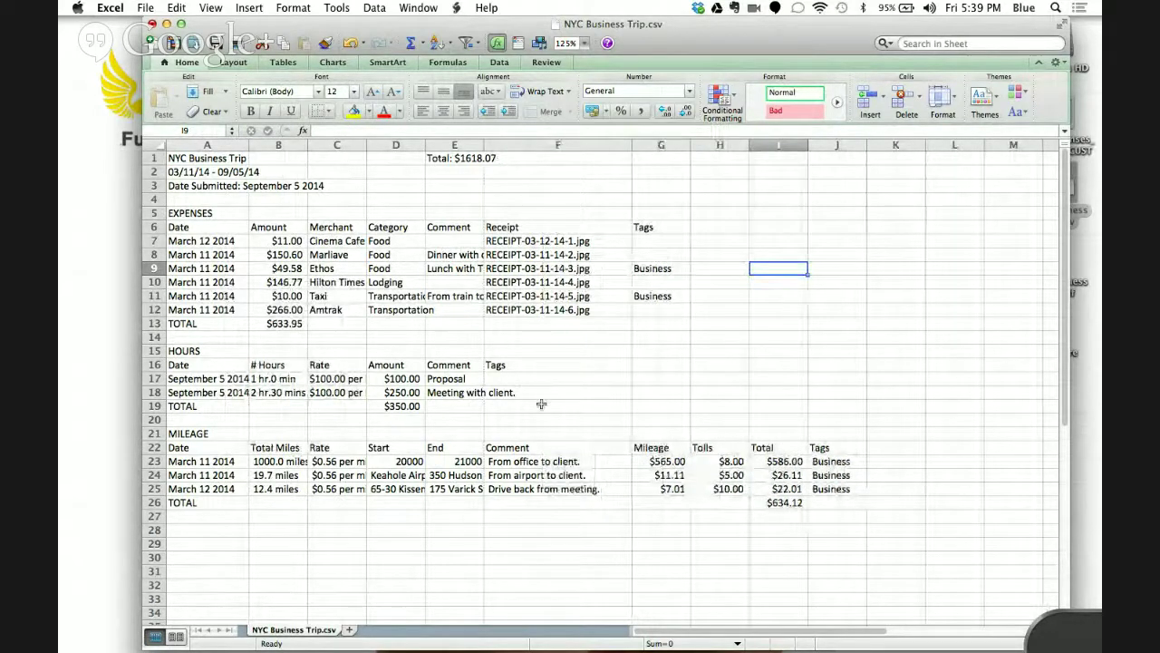
left_click_drag(435, 138, 662, 145)
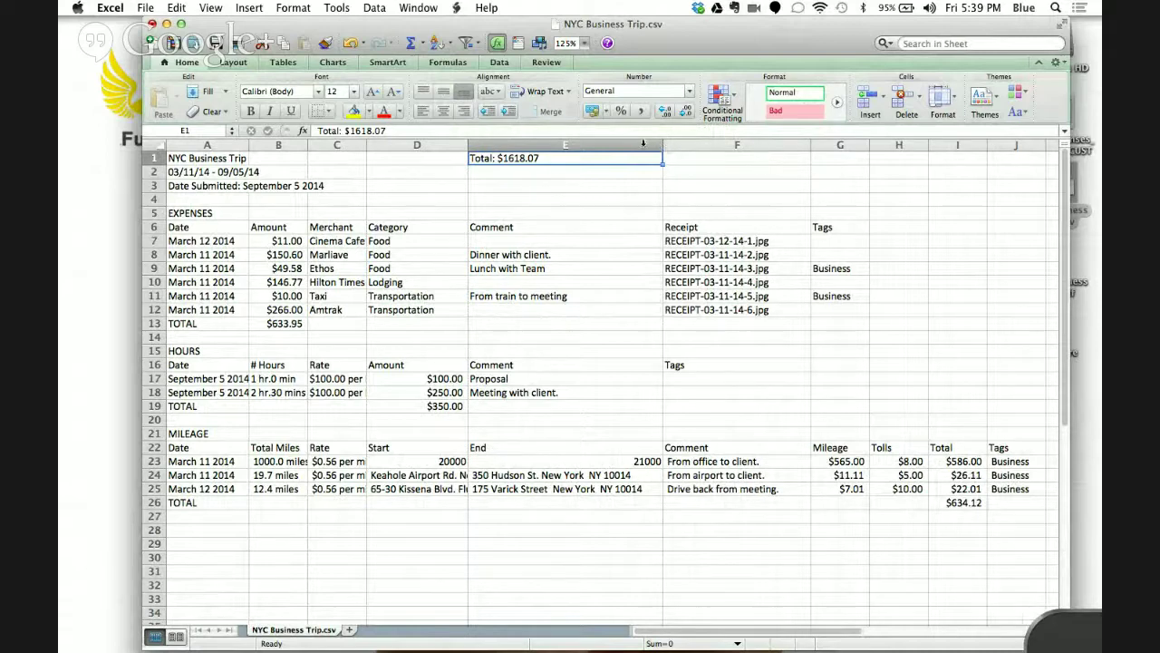
left_click_drag(363, 145, 406, 146)
left_click_drag(507, 145, 604, 151)
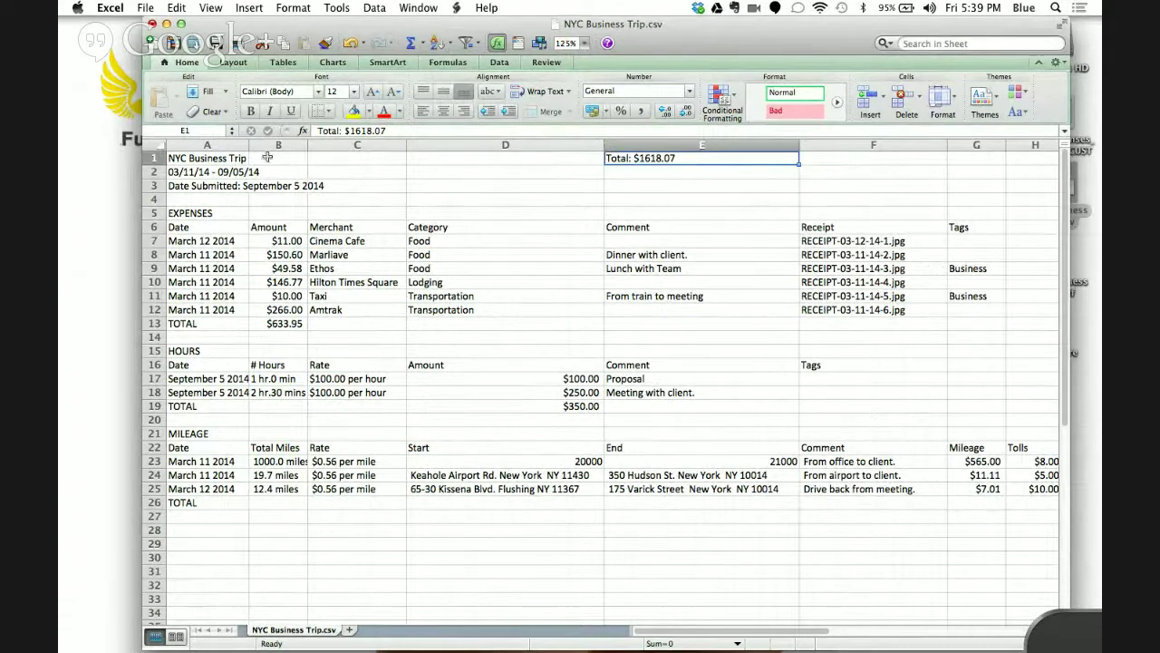
Review the EXPENSES, HOURS and MILEAGE section headings and the first expense's receipt file name.
left_click(215, 213)
left_click(213, 350)
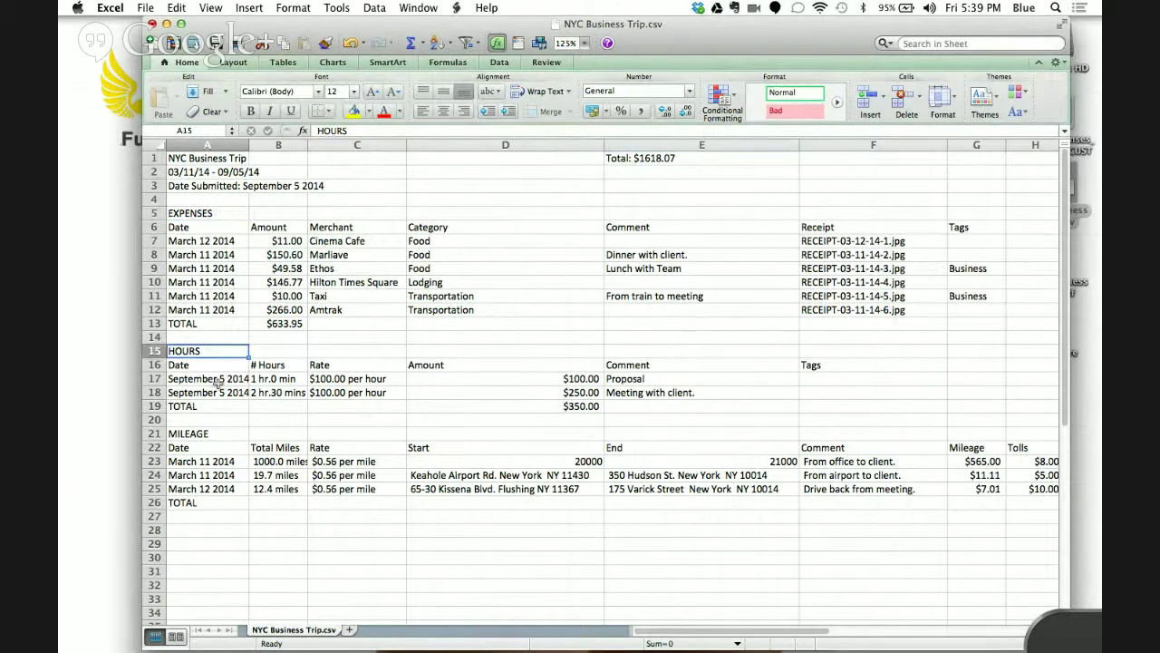
left_click(210, 431)
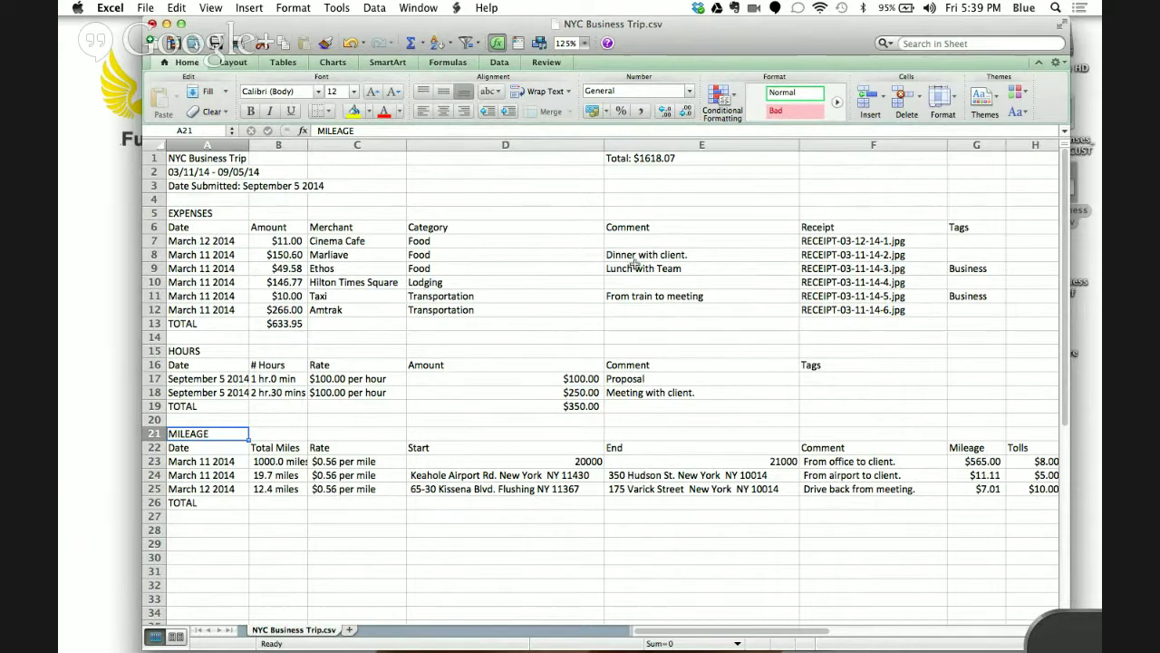
left_click(819, 239)
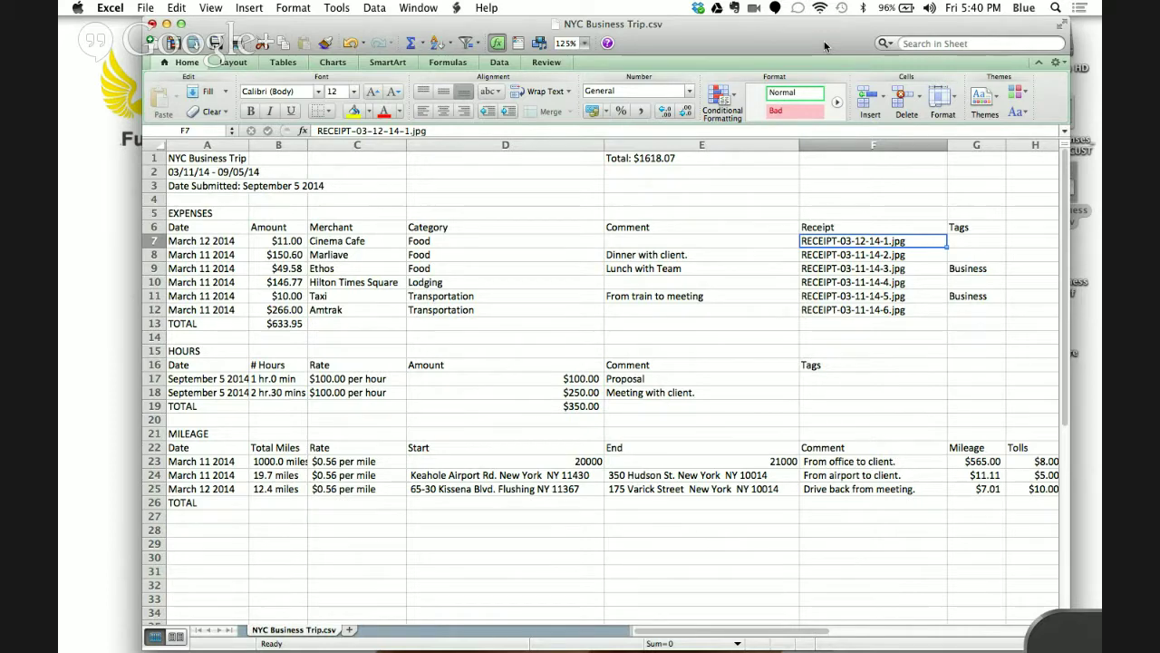
Open NYC Business Trip.pdf from the desktop in Adobe Reader and examine the labelled receipt images after the report tables.
left_click_drag(824, 46, 674, 46)
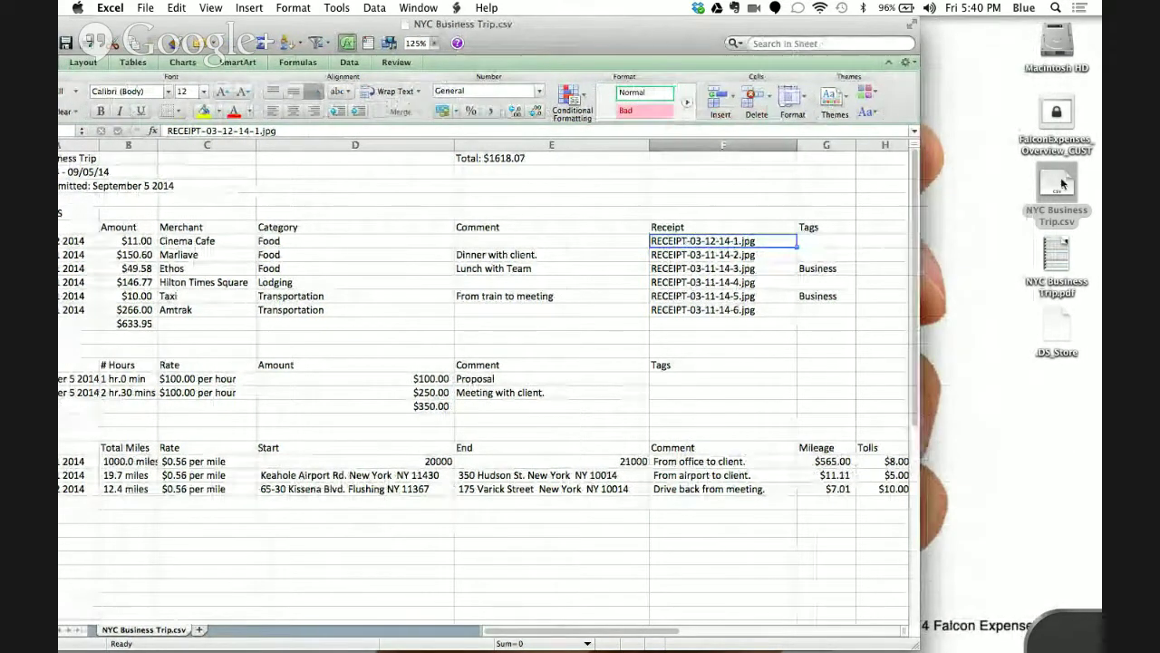
left_click(1053, 254)
double_click(1053, 254)
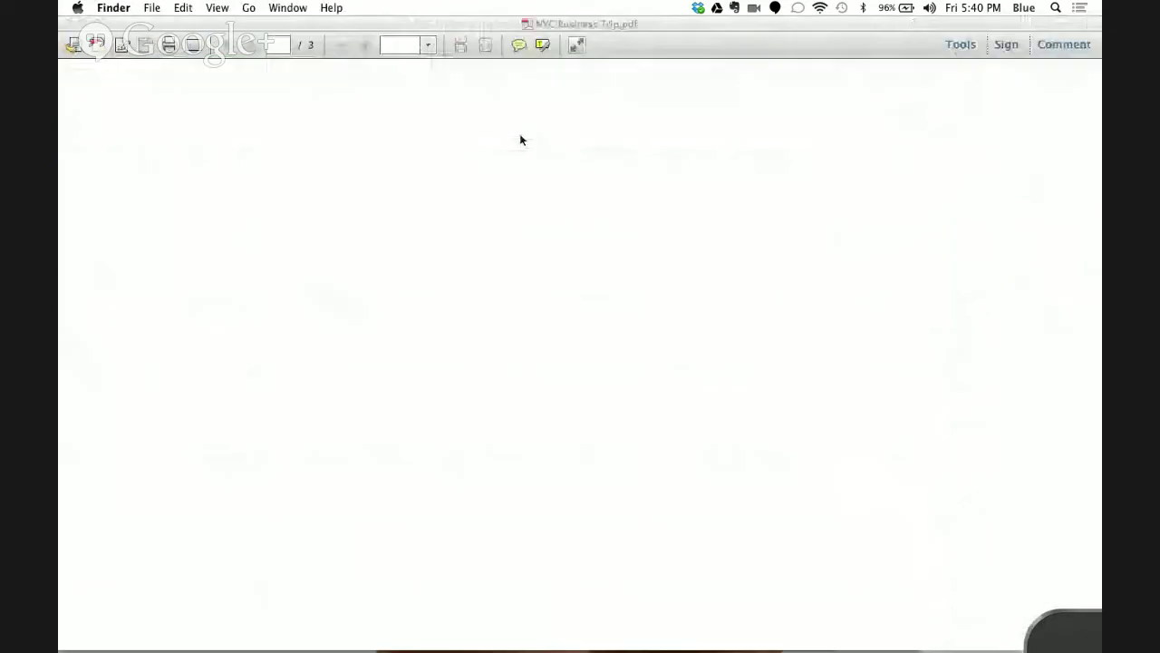
scroll(552, 272, "down", 10)
scroll(555, 285, "down", 15)
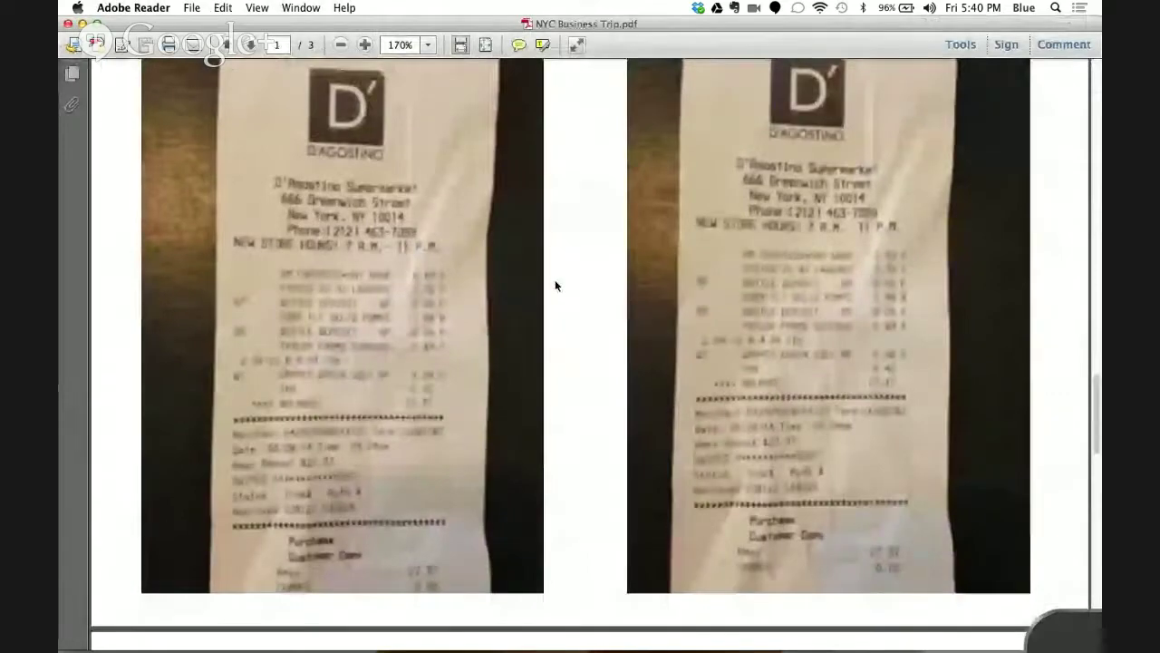
scroll(555, 285, "down", 10)
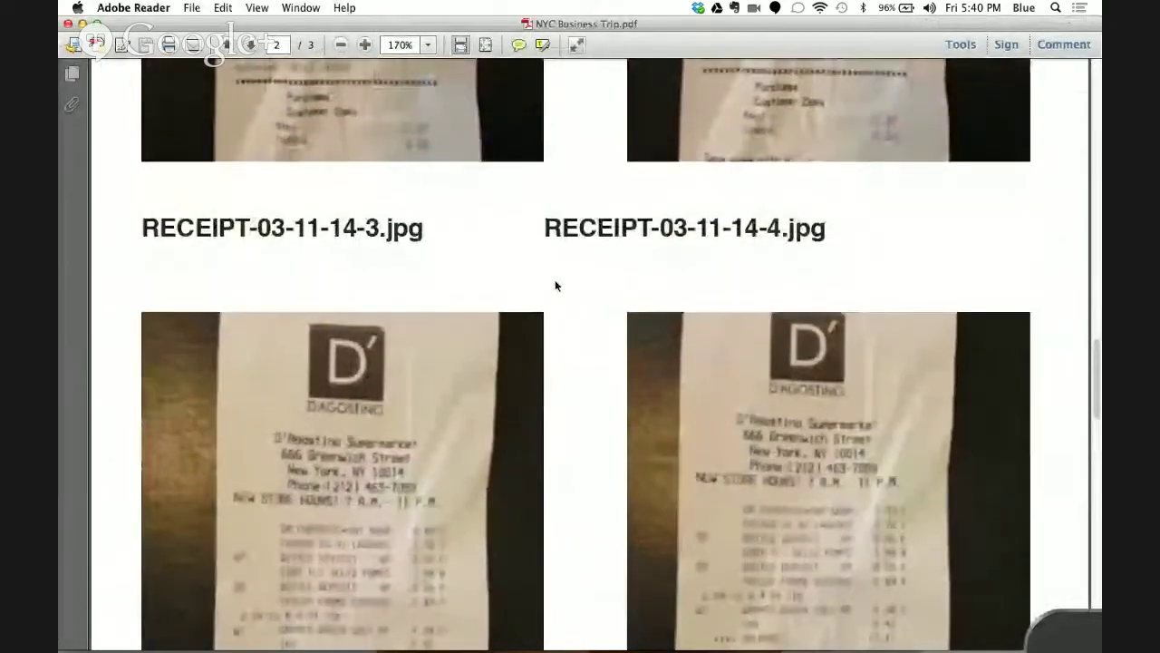
scroll(556, 285, "up", 12)
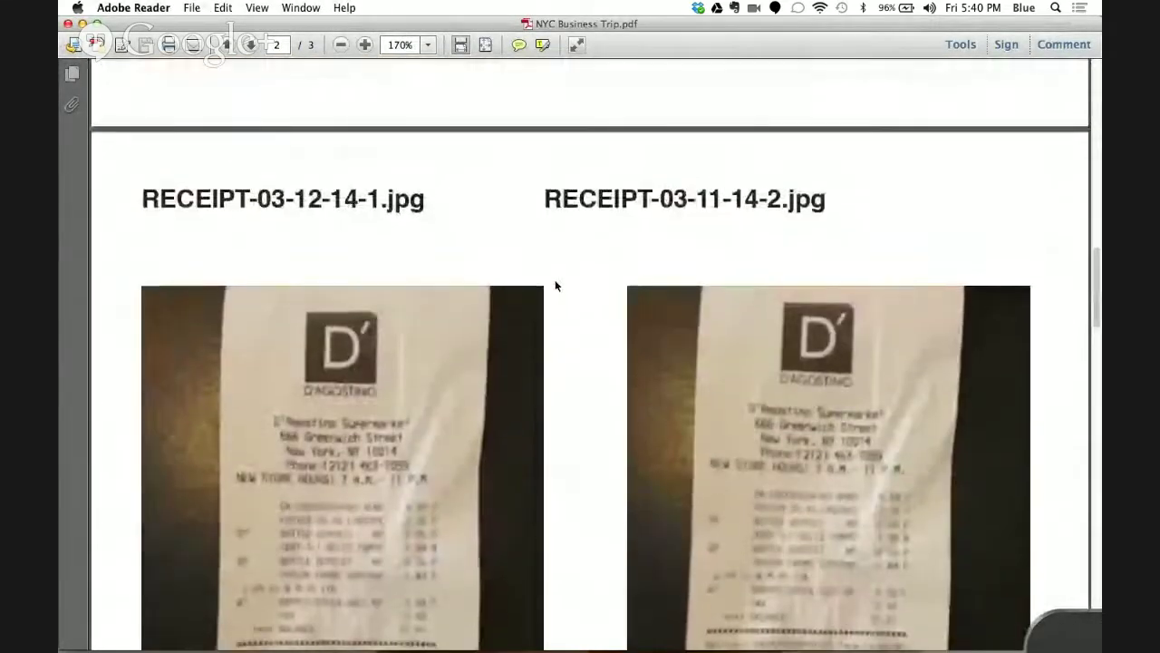
scroll(555, 286, "up", 2)
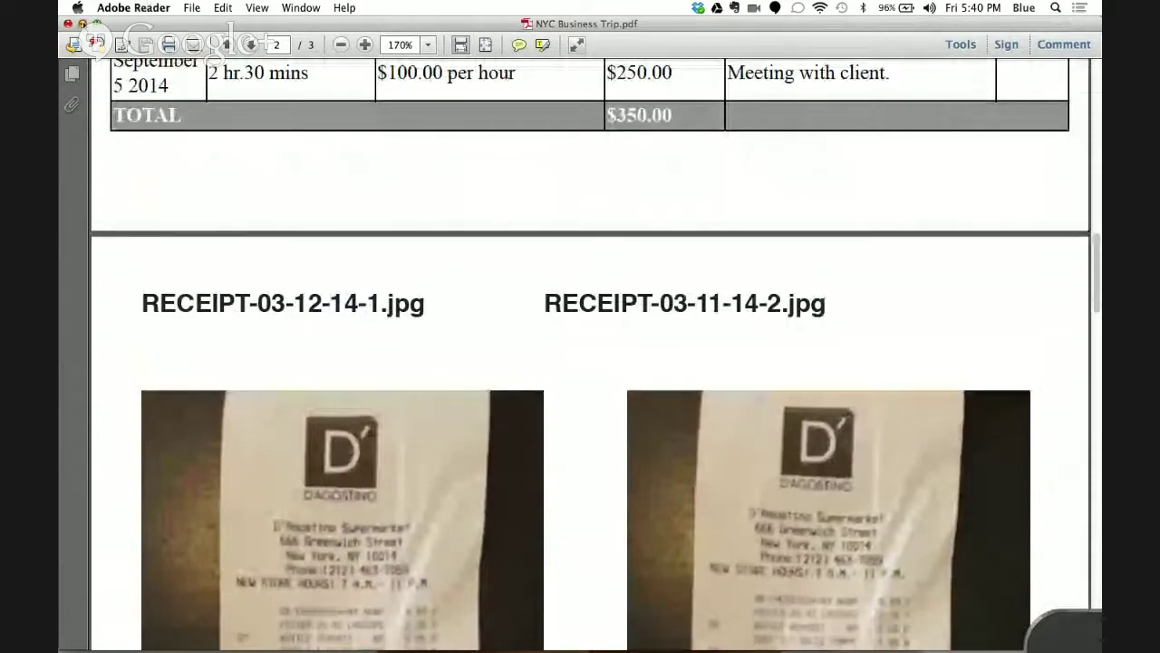
Return to the Excel spreadsheet and highlight the whole MILEAGE section to examine its entries.
key("super+Tab")
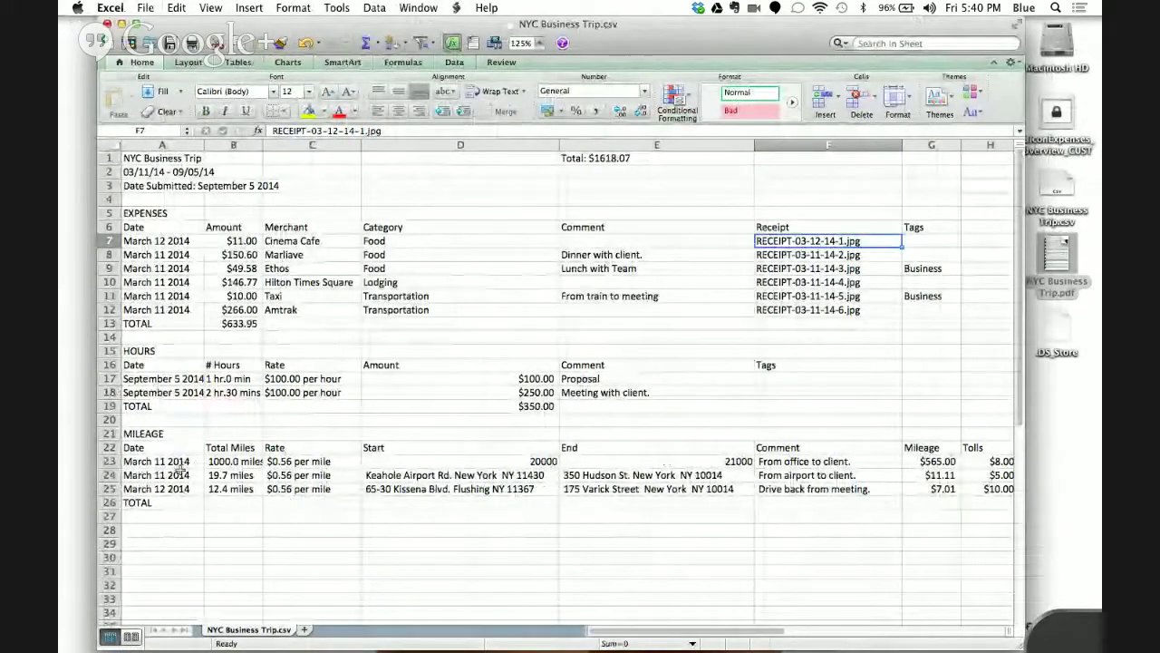
left_click(164, 436)
left_click_drag(165, 436, 634, 489)
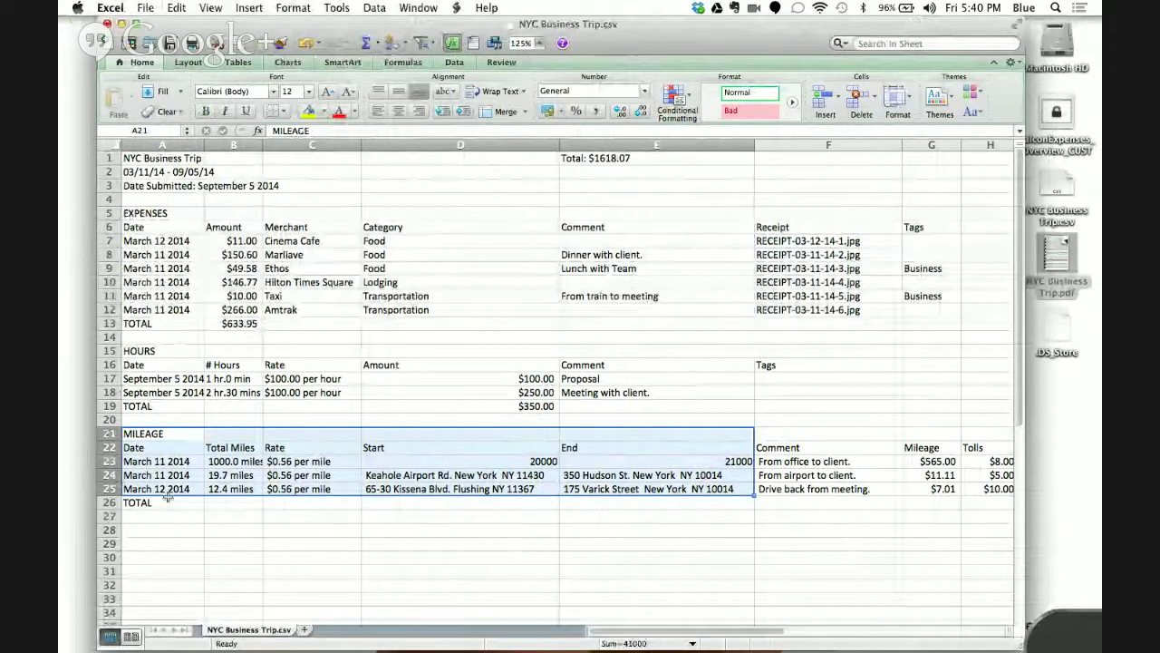
left_click(181, 434)
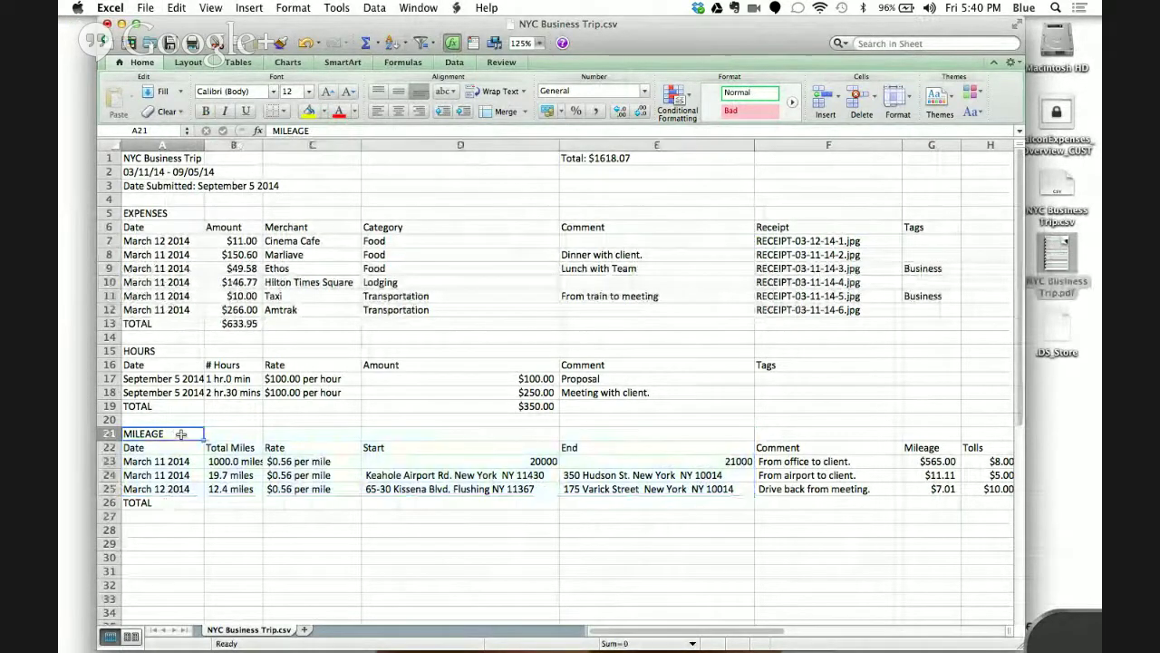
key("Down")
left_click_drag(157, 433, 992, 519)
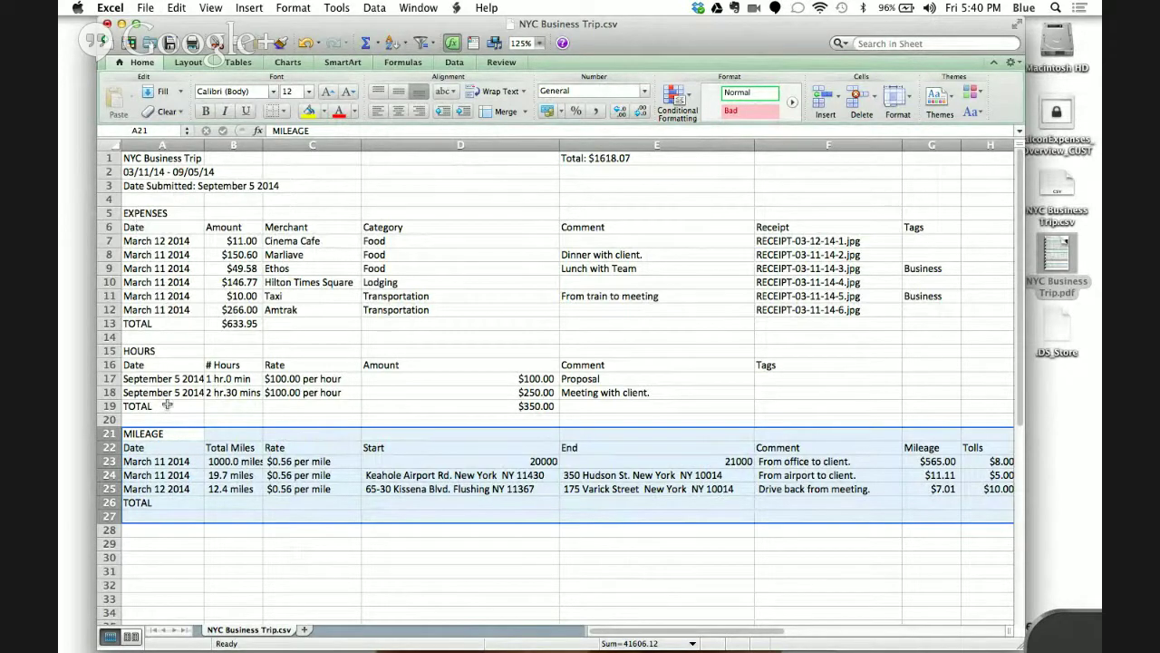
left_click(162, 433)
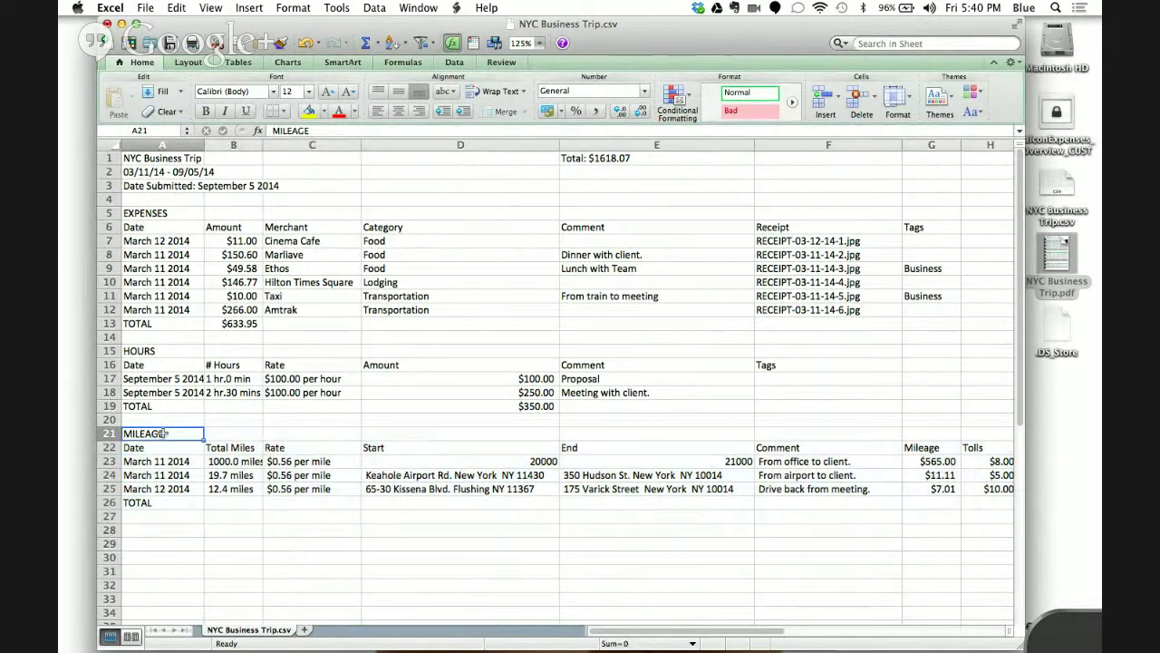
Point out the HOURS and EXPENSES headings and inspect the dates of the individual expense entries.
left_click(148, 350)
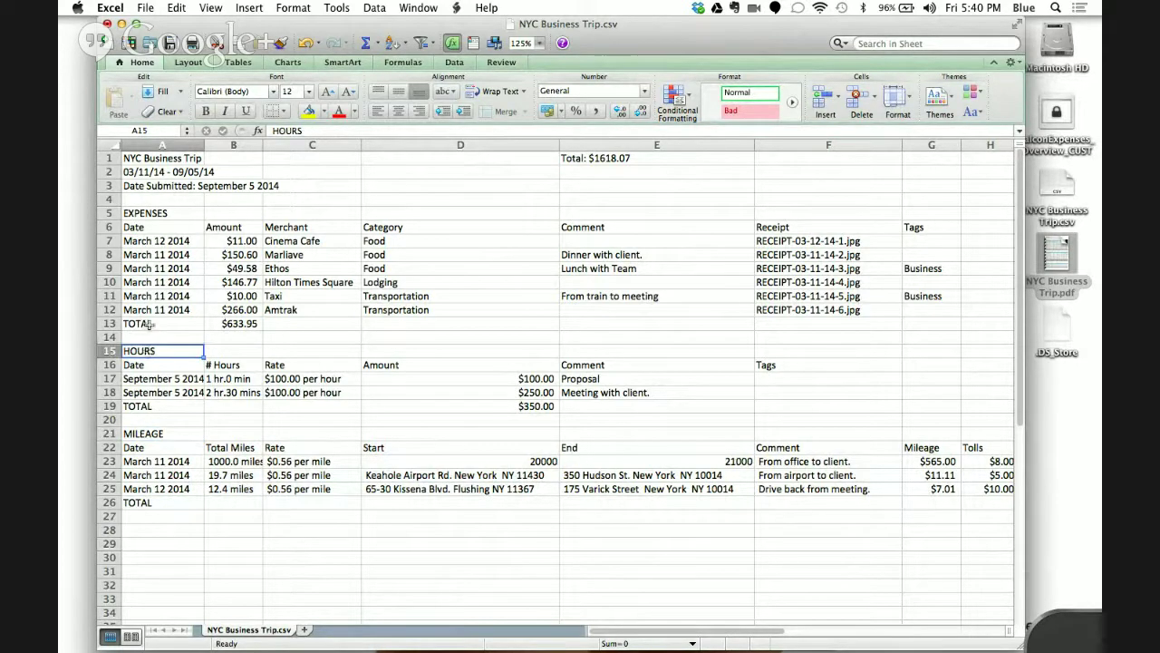
left_click(161, 212)
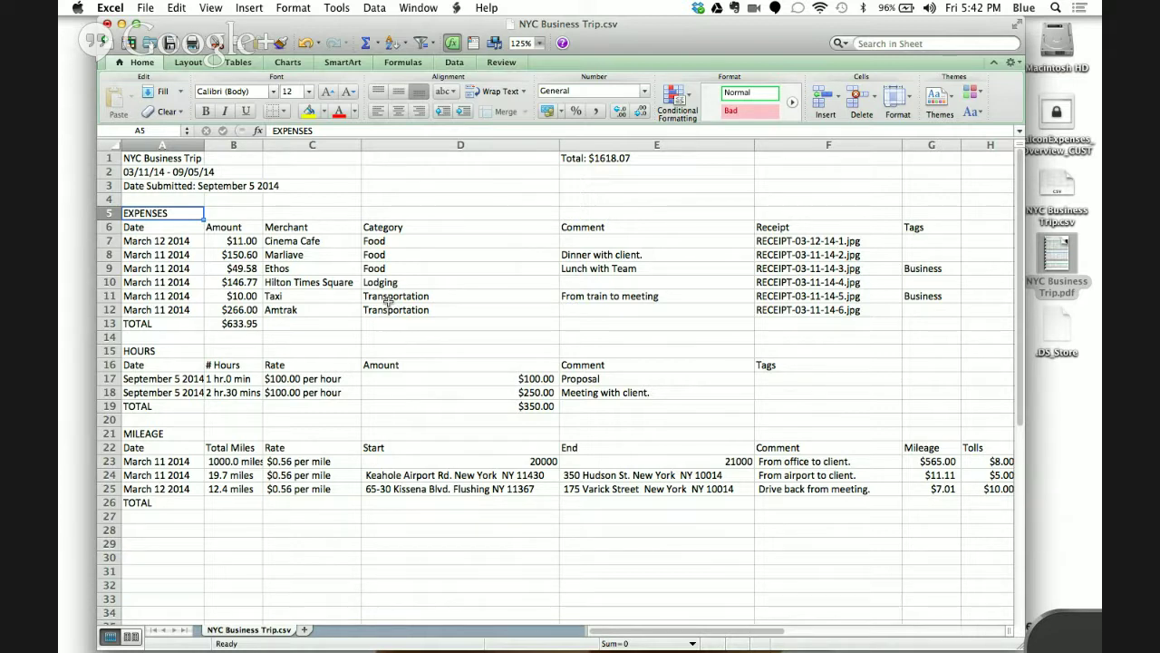
left_click(144, 240)
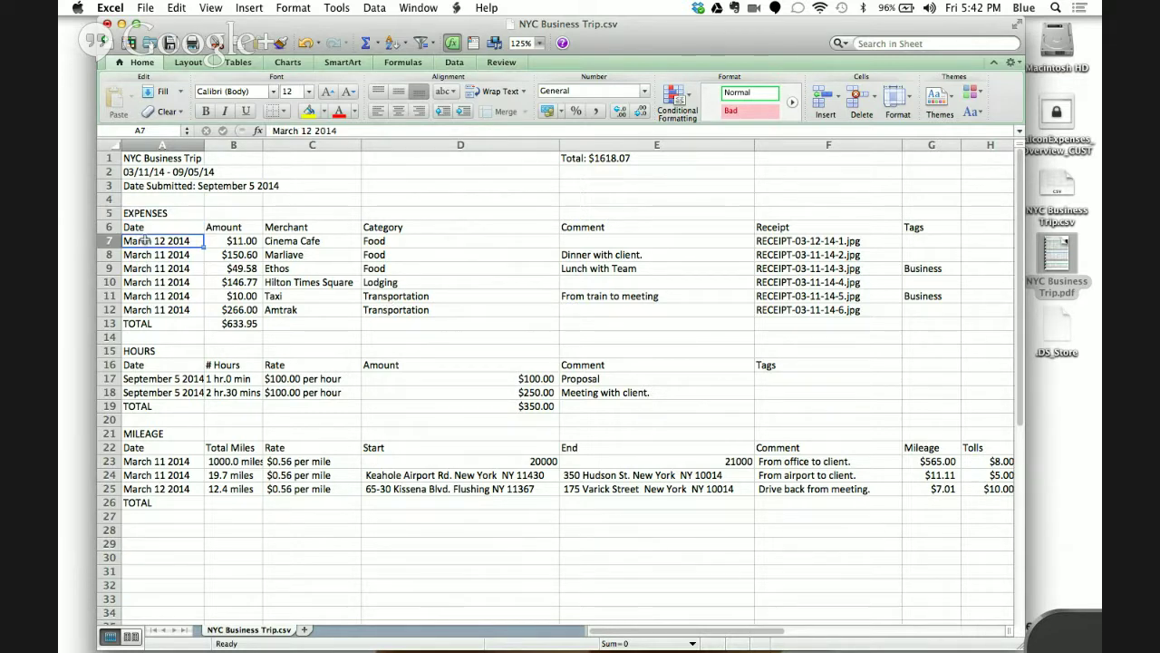
left_click(158, 309)
left_click(156, 264)
left_click(156, 255)
left_click(156, 241)
Reposition the spreadsheet window on the screen and widen column B to fit the hours and total miles entries.
left_click_drag(345, 24, 736, 18)
left_click(732, 8)
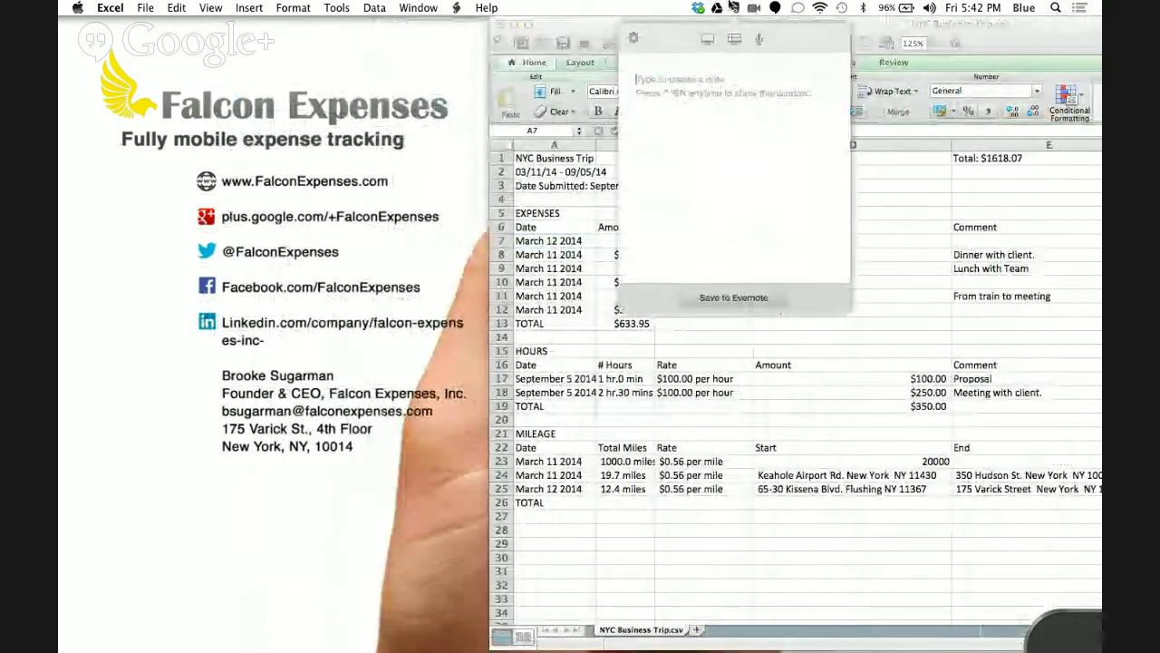
left_click(582, 21)
left_click_drag(585, 24, 209, 6)
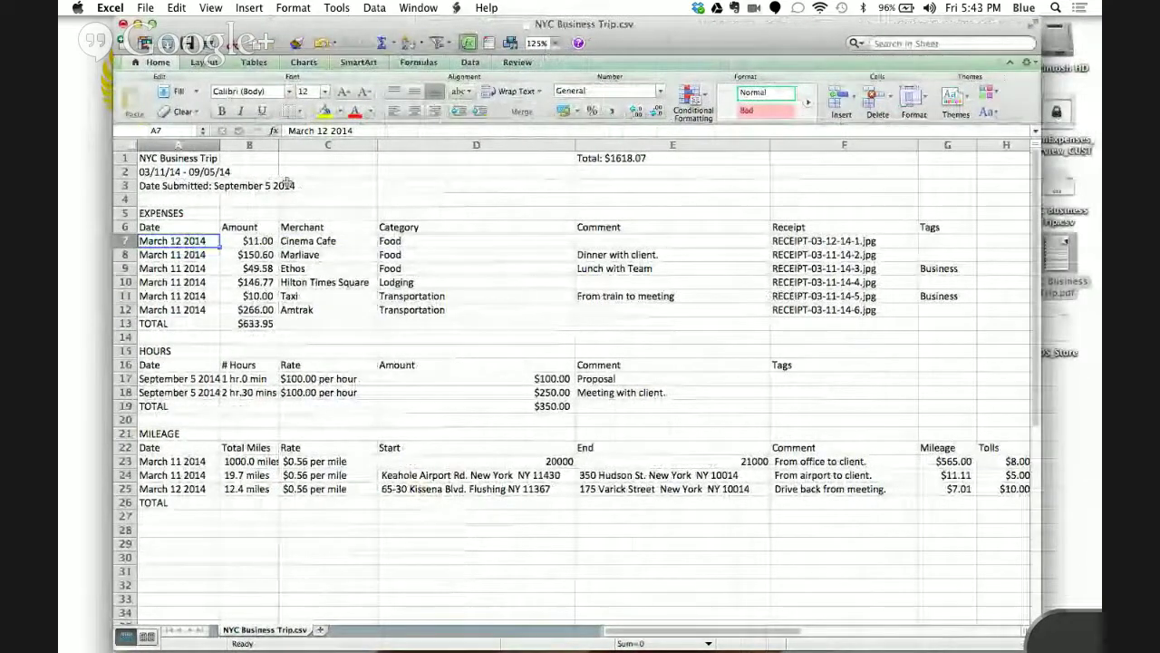
left_click_drag(282, 146, 299, 148)
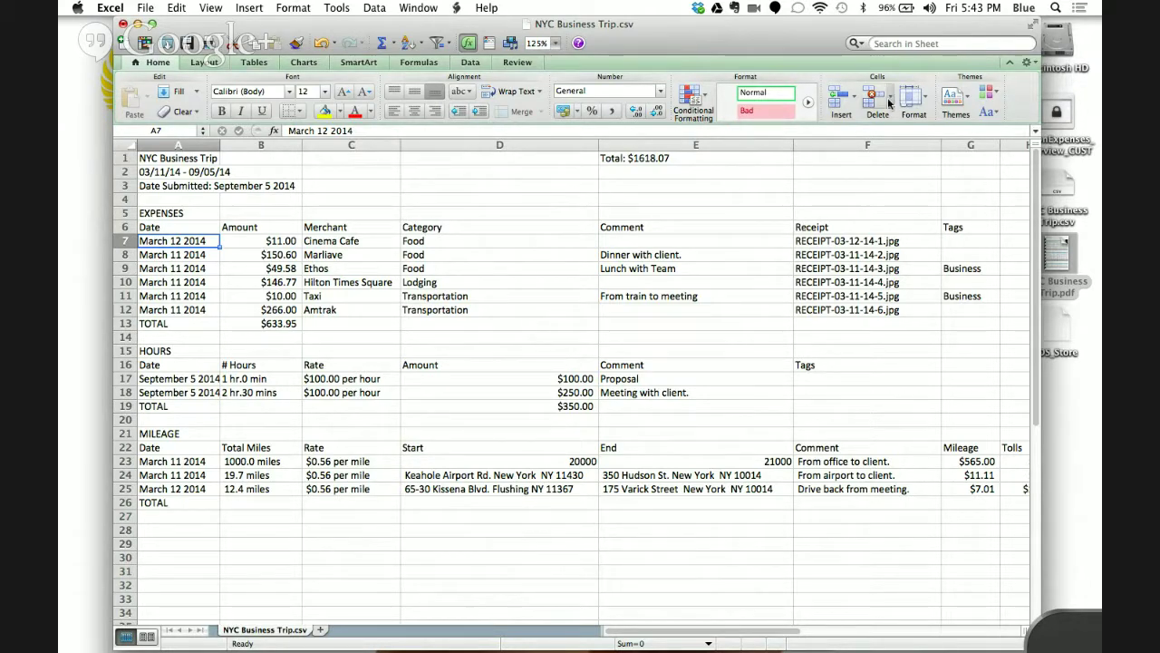
Clear the spreadsheet window off the desktop and switch to the mirrored phone in Reflector.
key("F11")
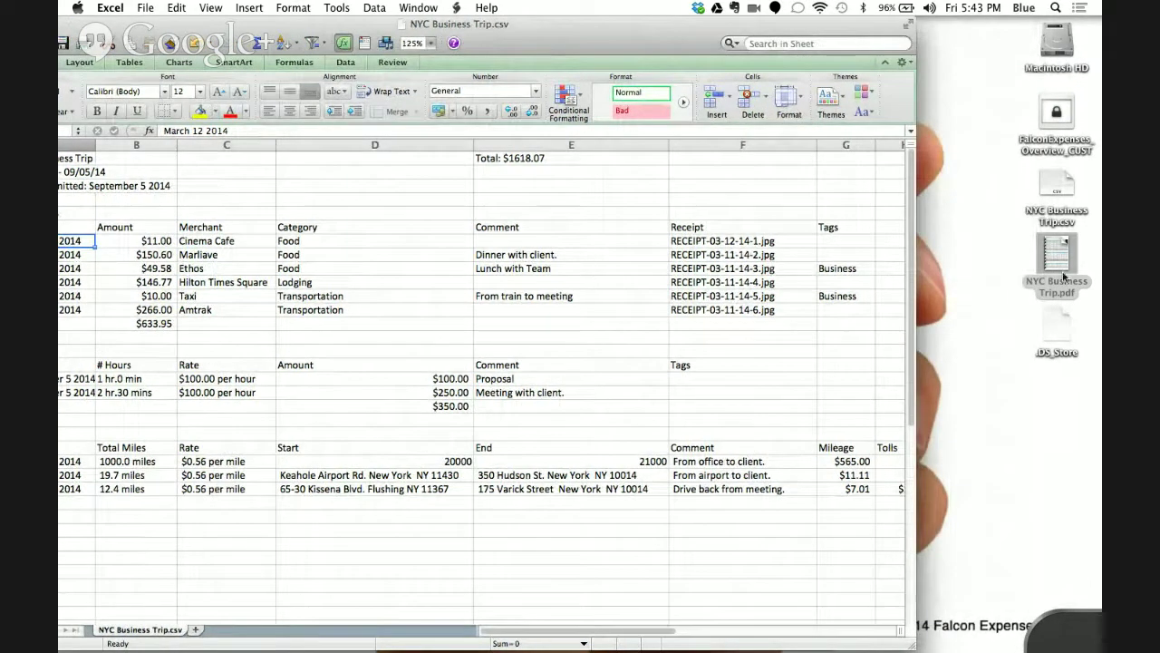
left_click(623, 42)
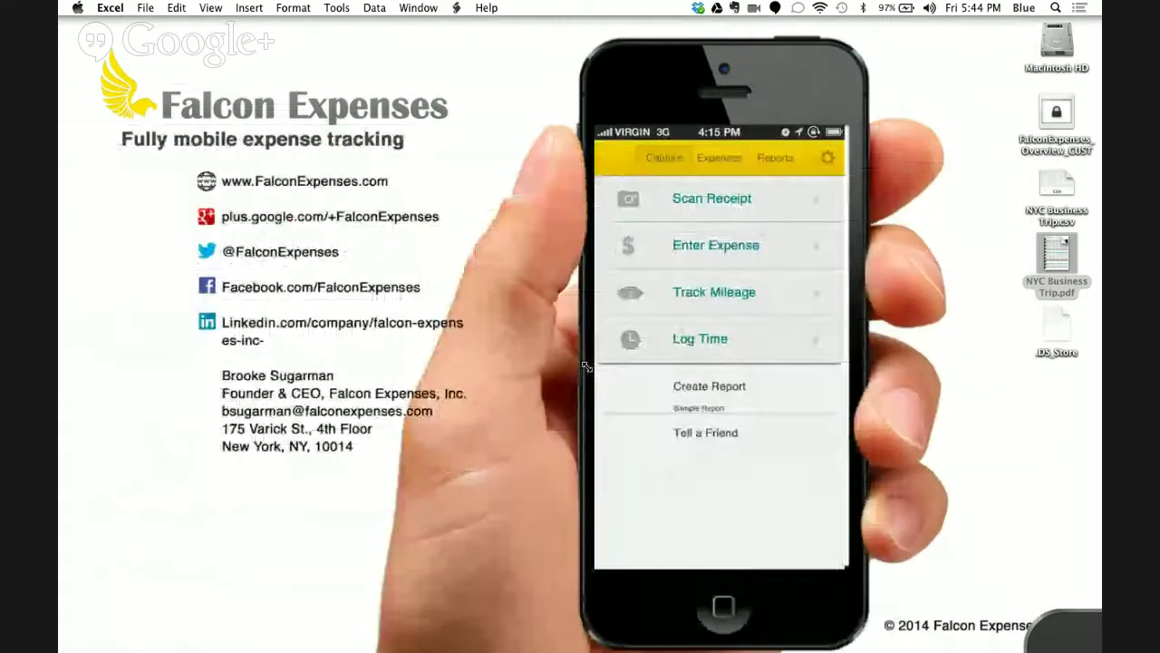
left_click(1046, 627)
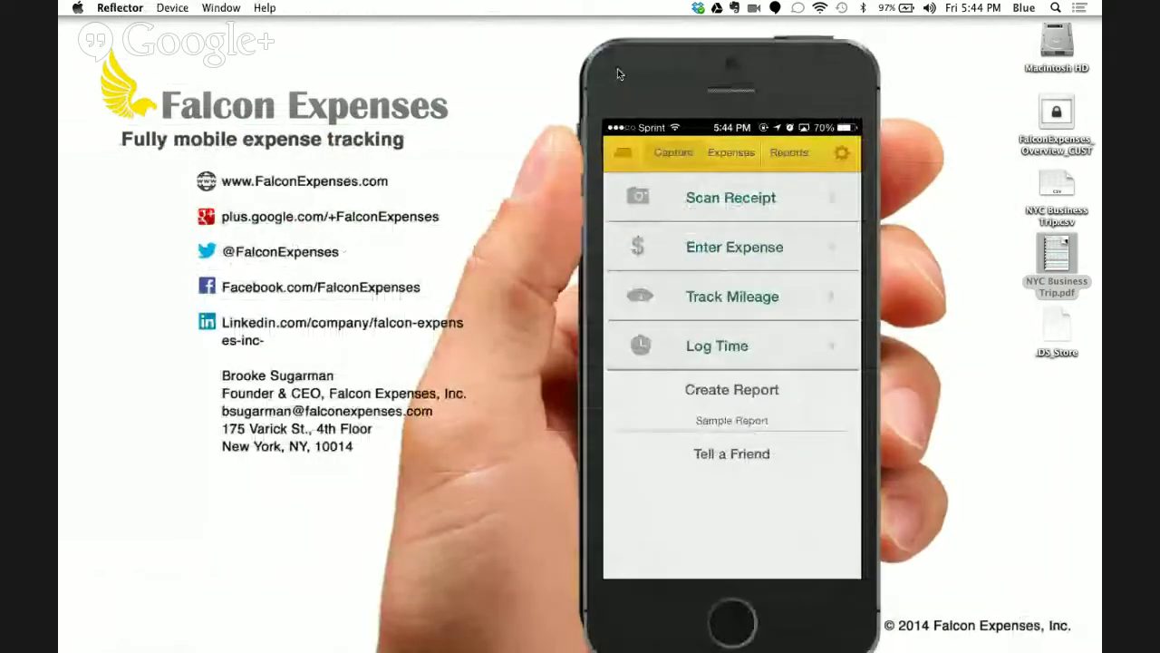